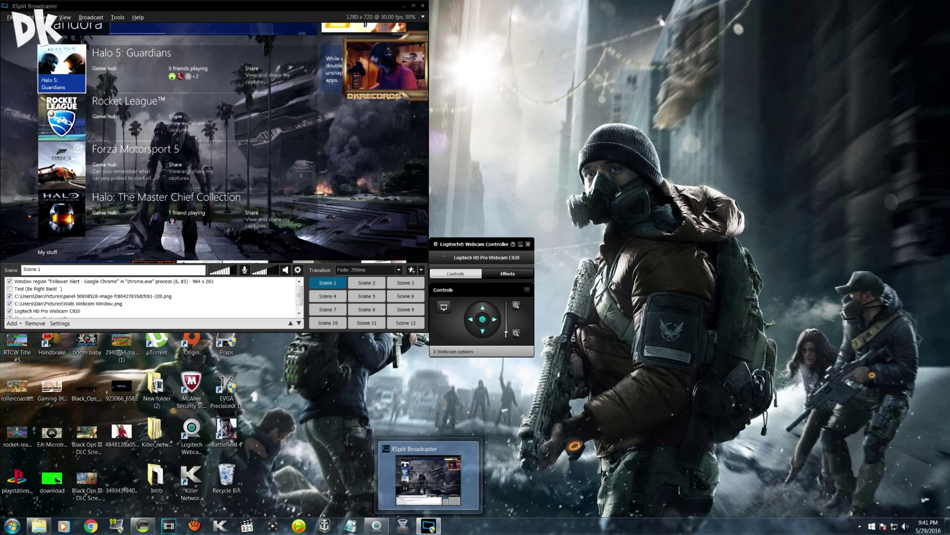
Step: Launch Wirecast, dismiss its welcome tutorial prompt, and snap the window to the right half
click(402, 526)
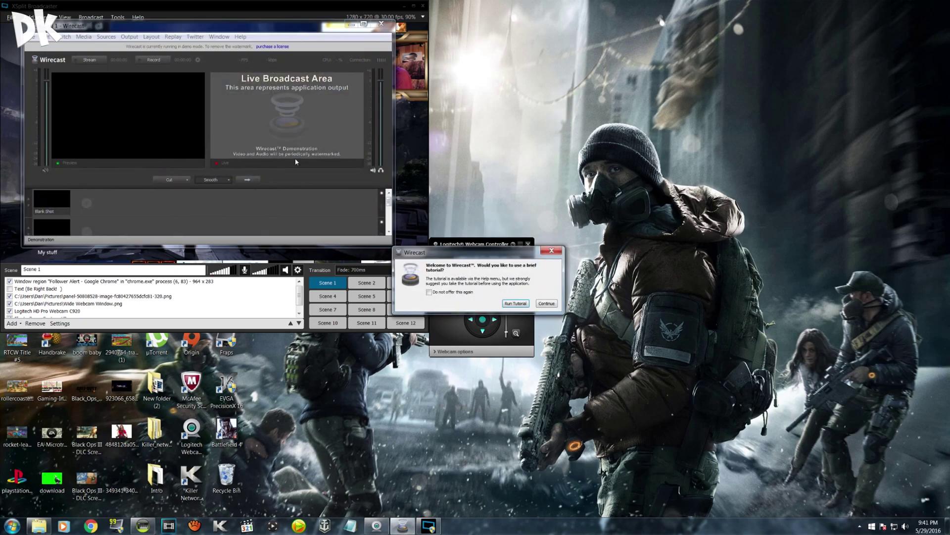
click(547, 303)
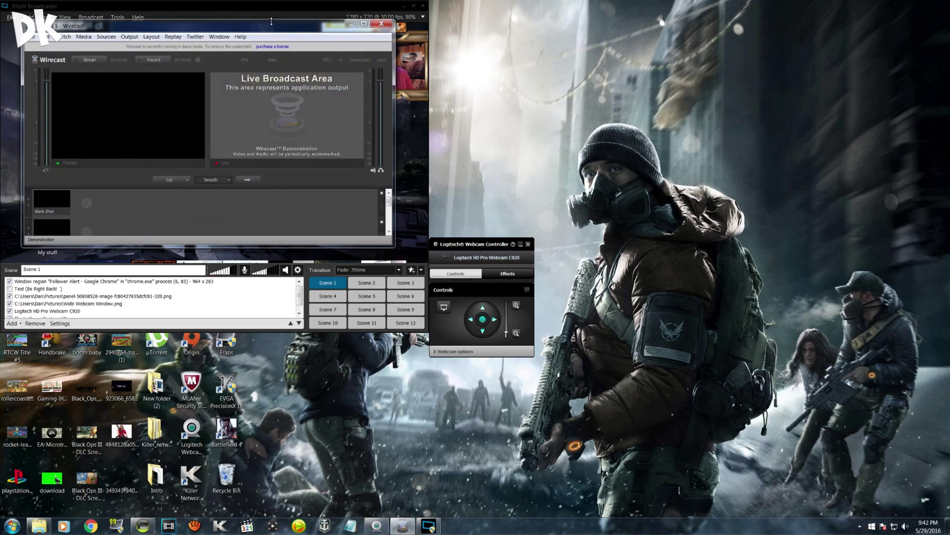
drag(271, 21, 949, 10)
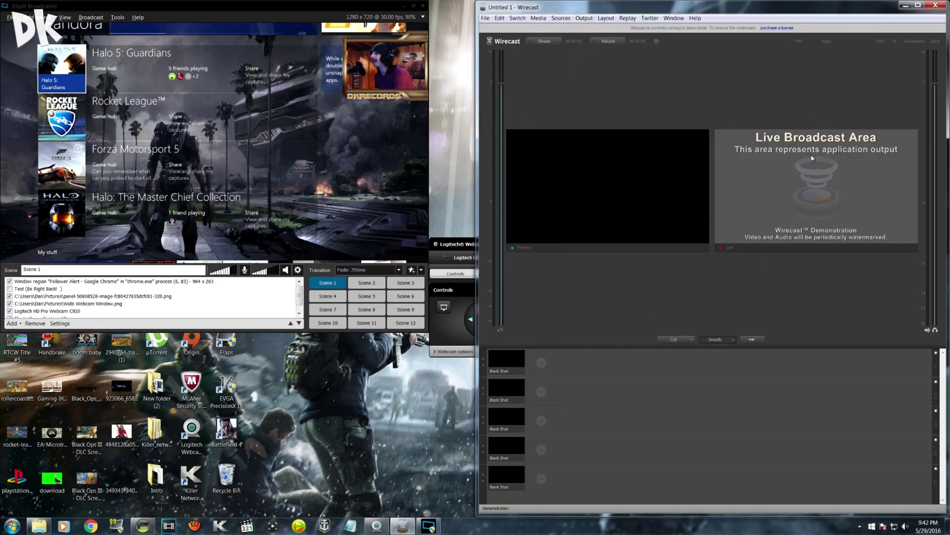
Step: Add Facebook as the output destination in Wirecast's Output Settings, with H.264 720p encoding
click(589, 18)
click(589, 17)
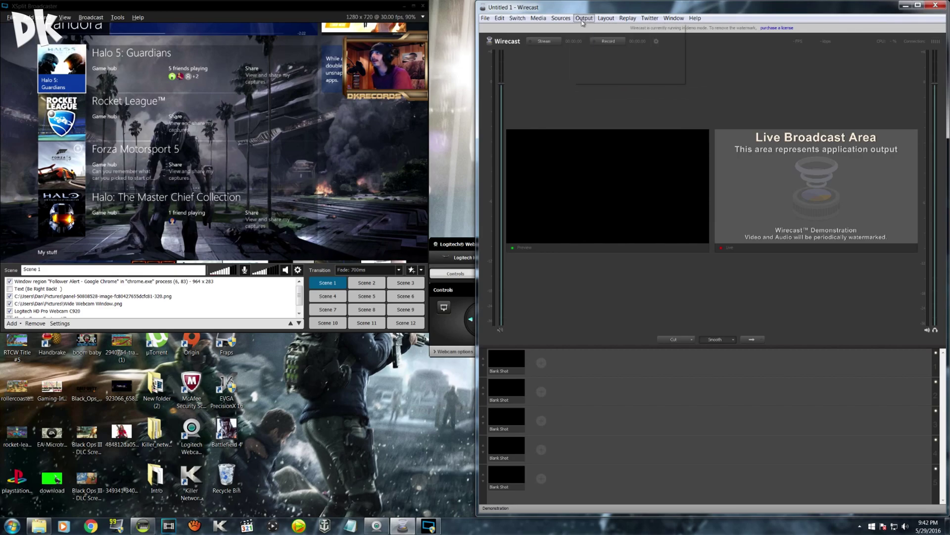
click(589, 18)
click(607, 28)
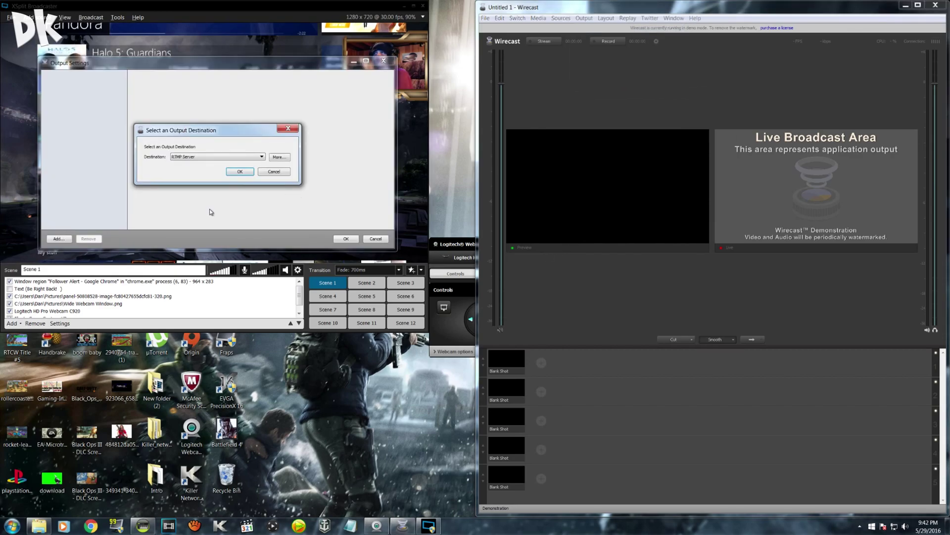
click(232, 158)
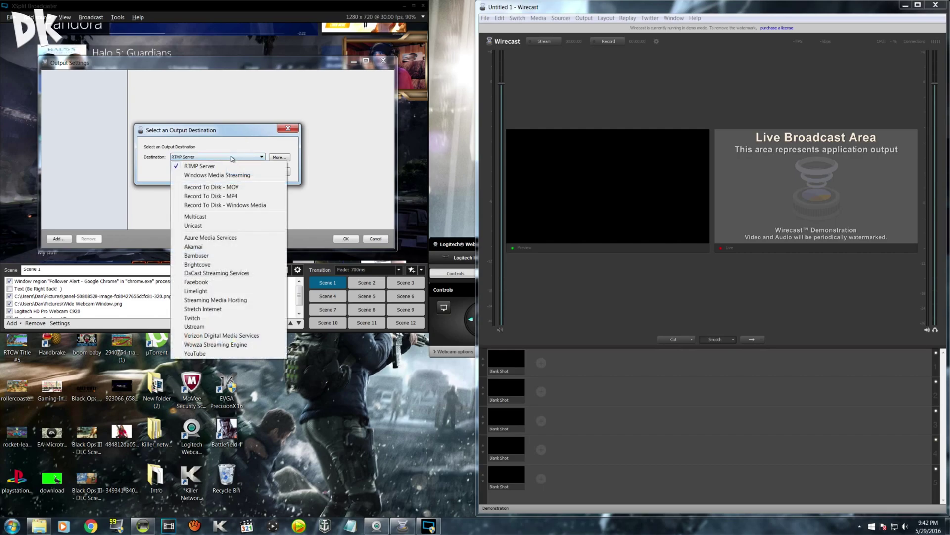
click(201, 282)
click(241, 172)
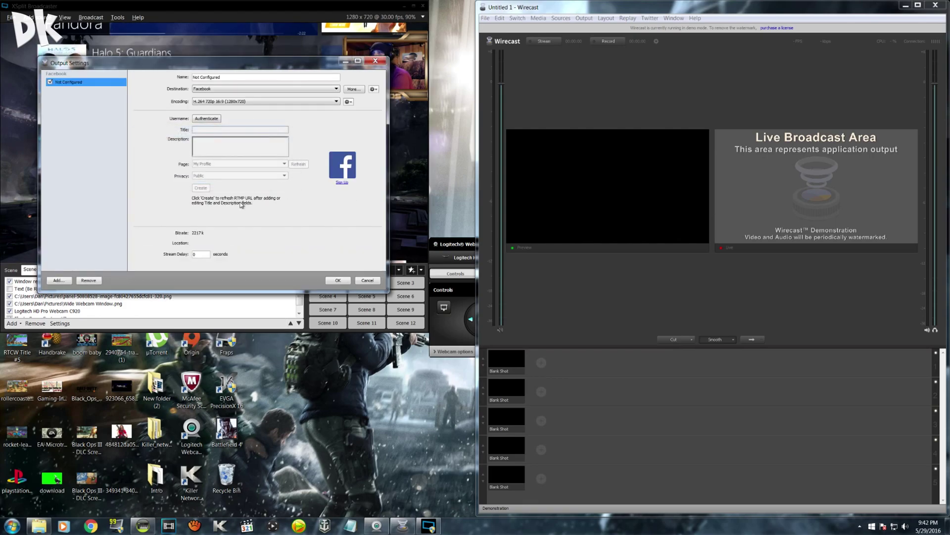
Step: Authenticate the Facebook output with a Facebook login to generate its RTMP stream location
click(204, 118)
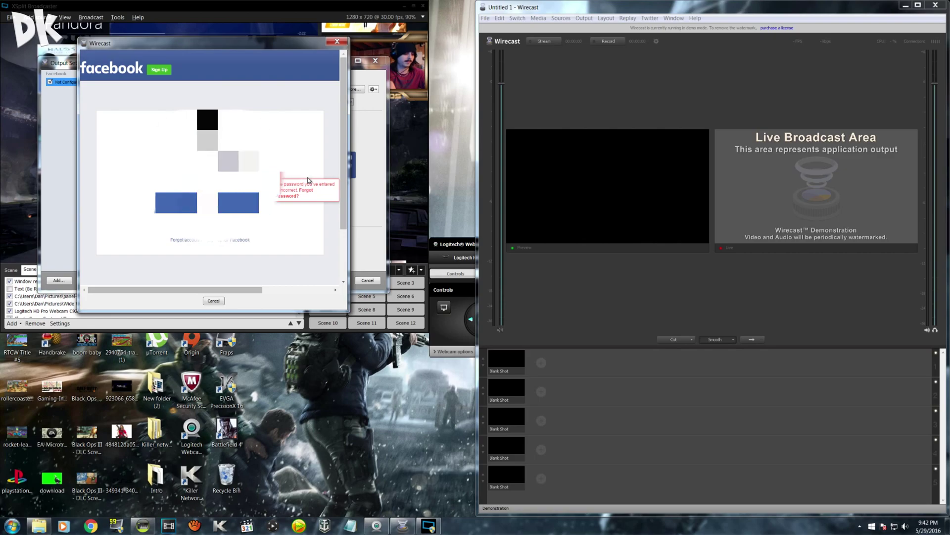
key(Return)
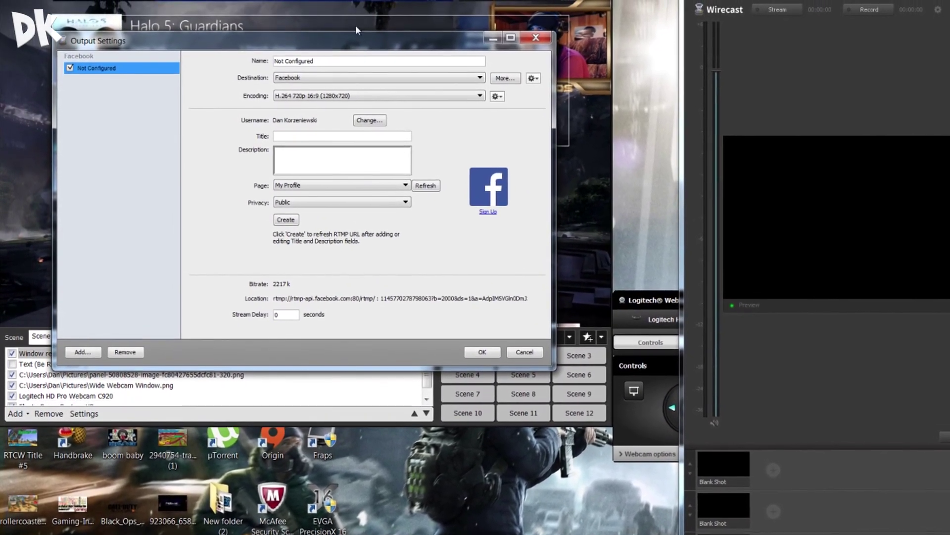
Step: Move Wirecast's Output Settings aside and add a new Custom RTMP channel in XSplit
drag(355, 35, 949, 34)
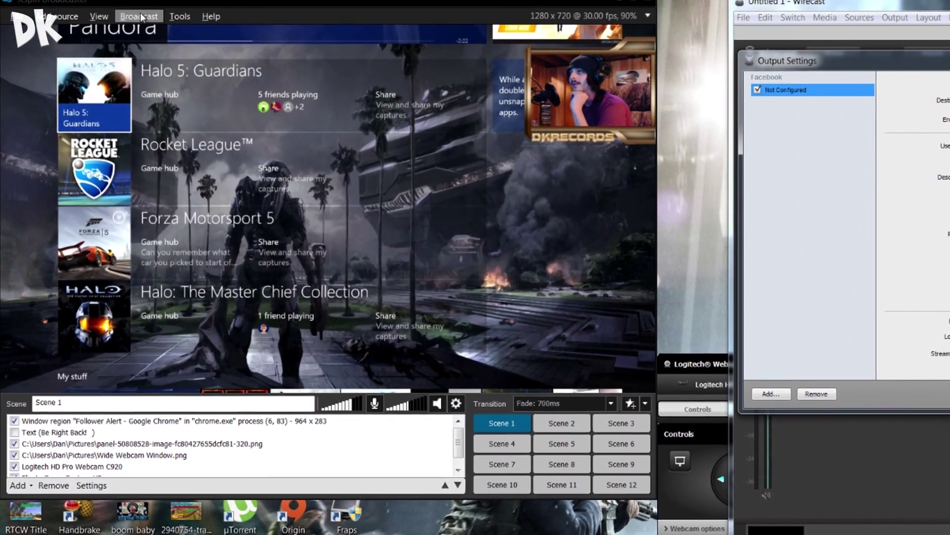
click(138, 12)
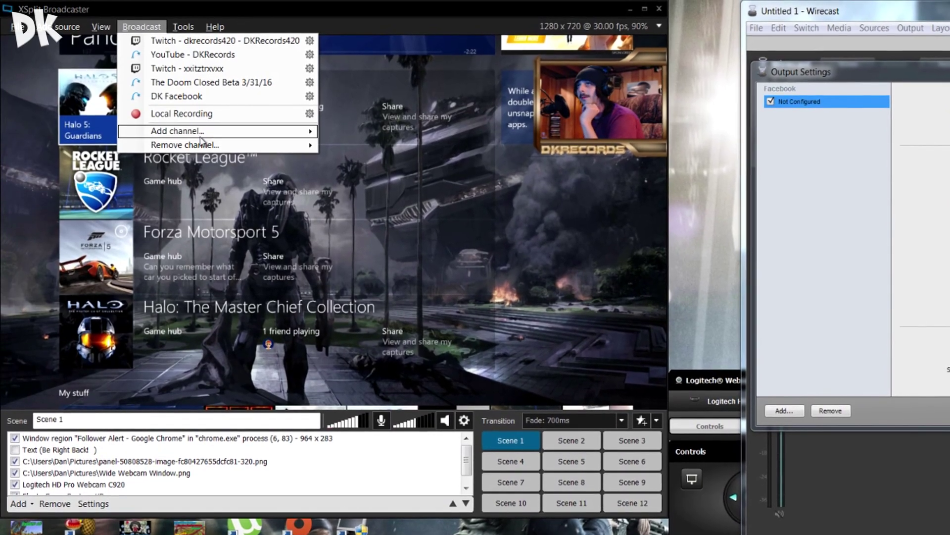
mouse_move(198, 129)
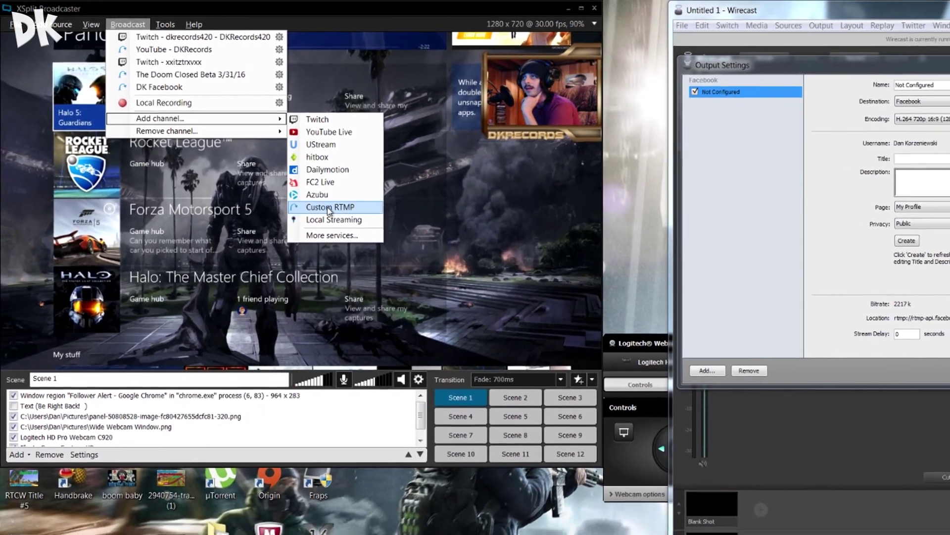
click(354, 222)
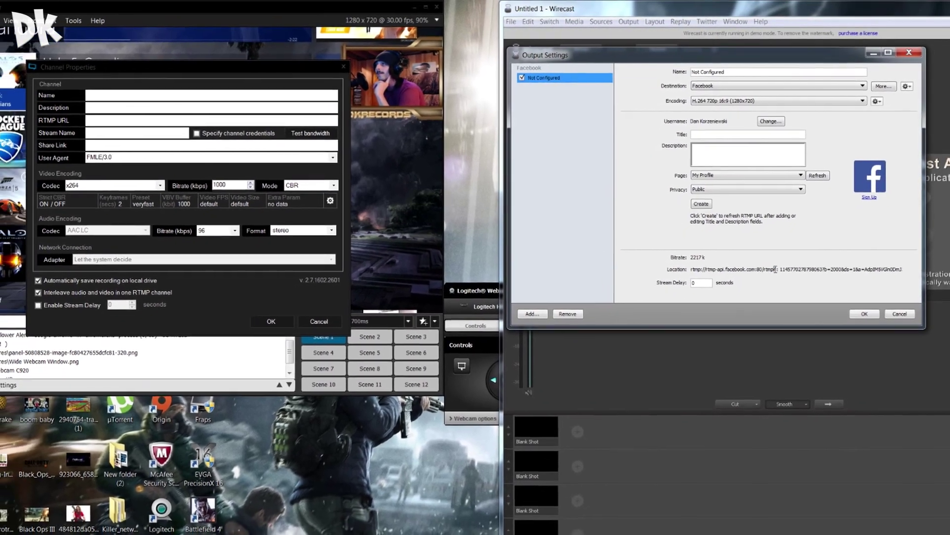
Step: Set the channel's RTMP URL to Wirecast's Facebook server, rtmp://rtmp-api.facebook.com:80/rtmp/
double_click(770, 277)
key(ctrl+c)
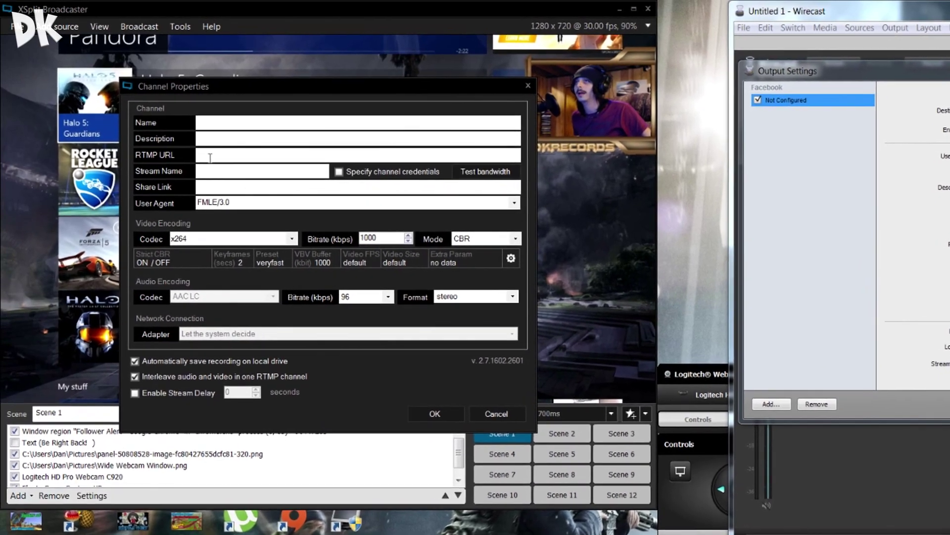
click(210, 158)
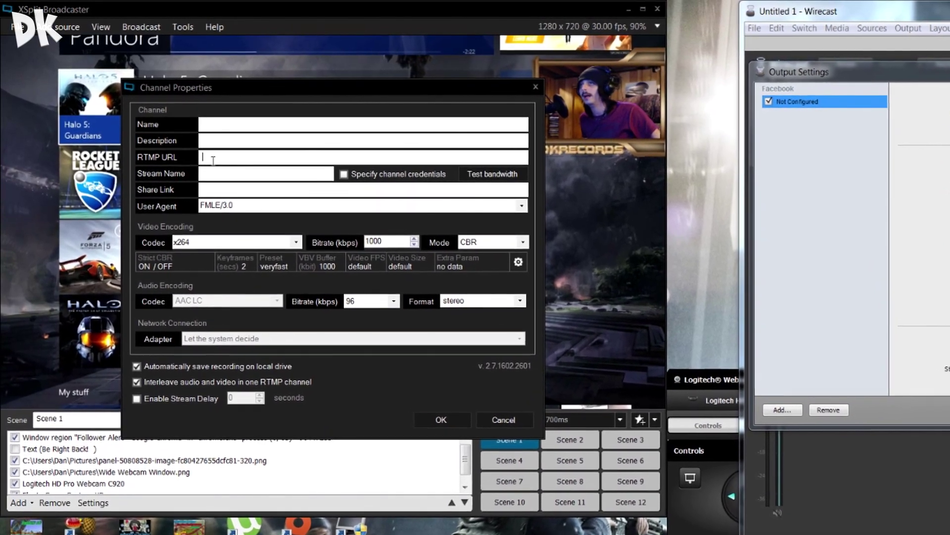
key(ctrl+v)
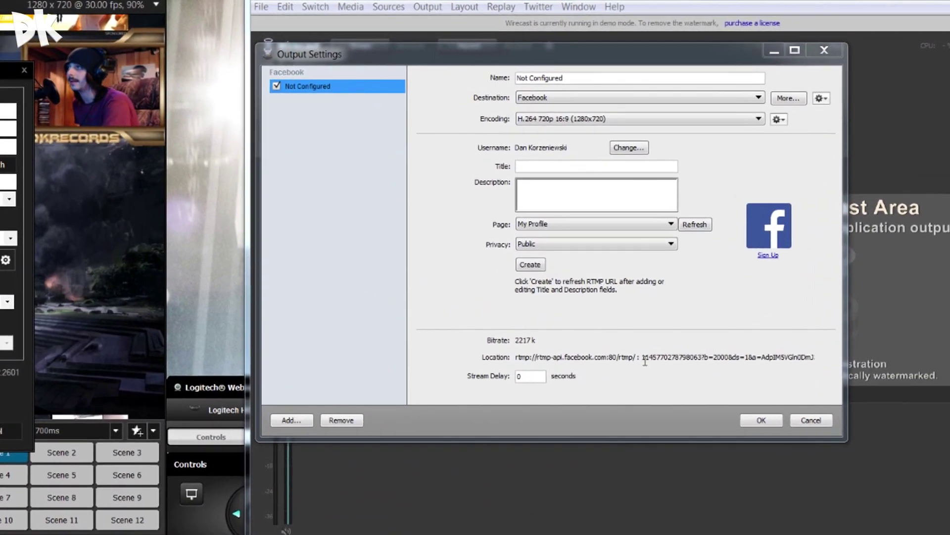
Step: Select the Facebook stream key in Wirecast's Location and focus XSplit's Stream Name field
double_click(534, 332)
click(631, 332)
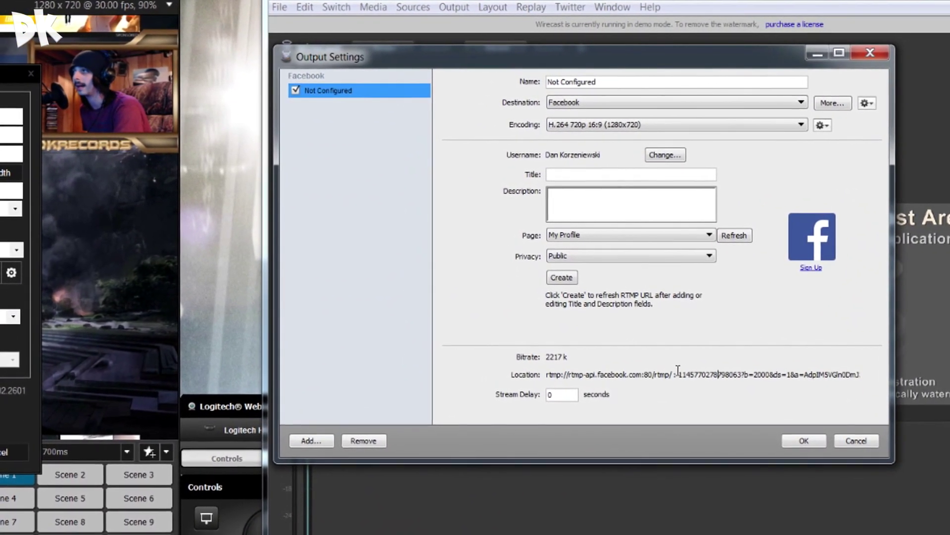
drag(677, 377, 870, 375)
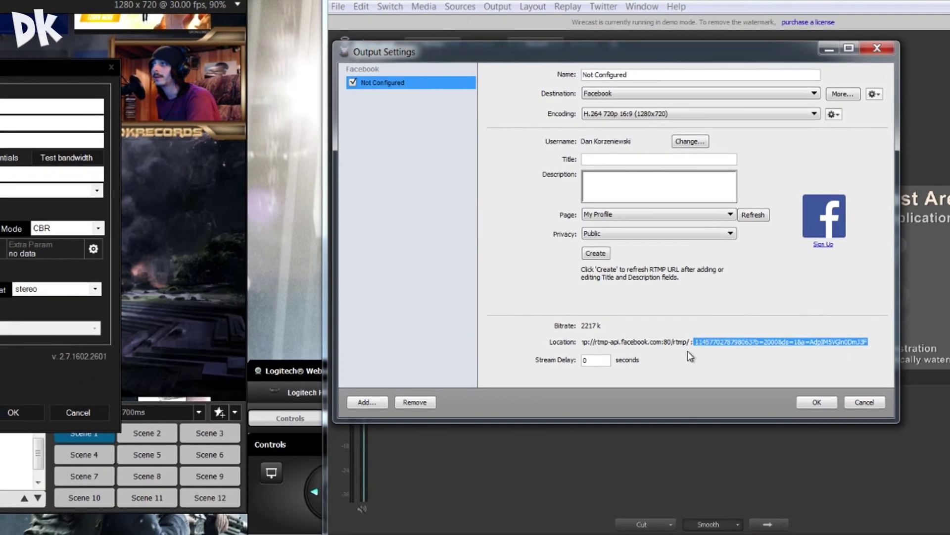
click(676, 357)
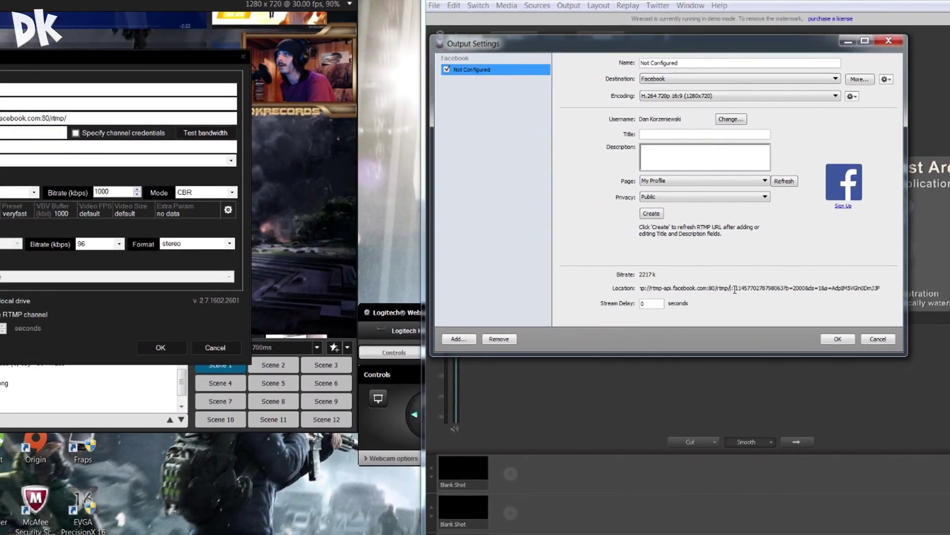
drag(735, 289, 888, 293)
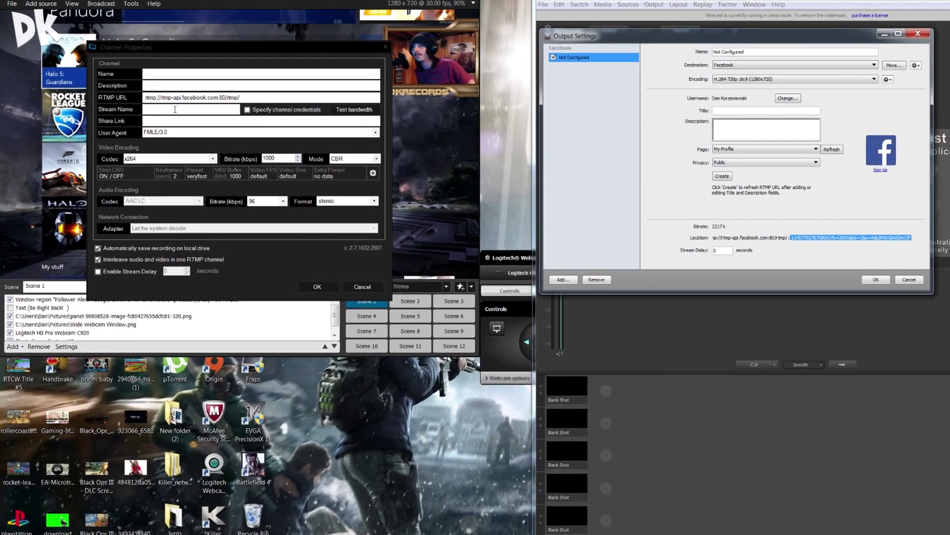
click(183, 111)
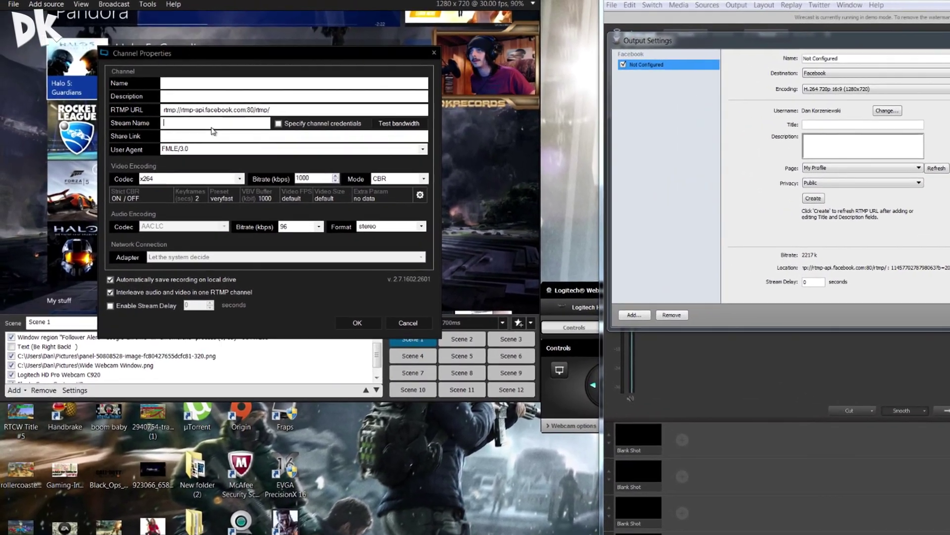
Step: Paste the Facebook stream key as Stream Name, choose NVENC H.264, and set bitrate 2500 kbps
key(ctrl+v)
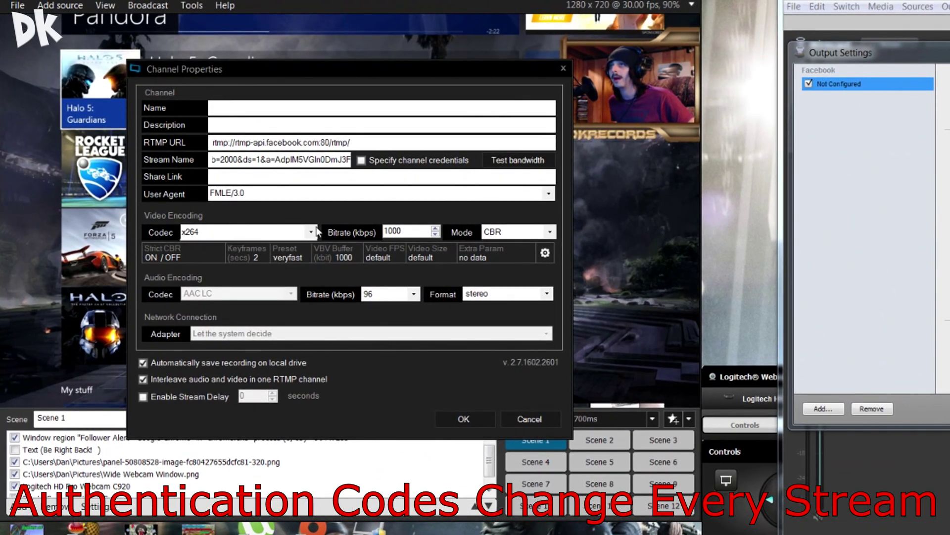
click(312, 232)
click(239, 254)
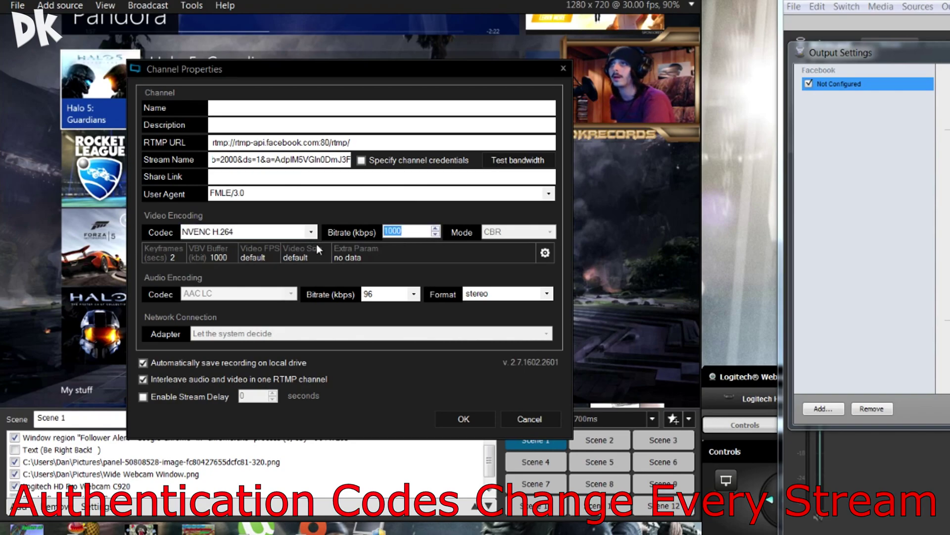
text(25)
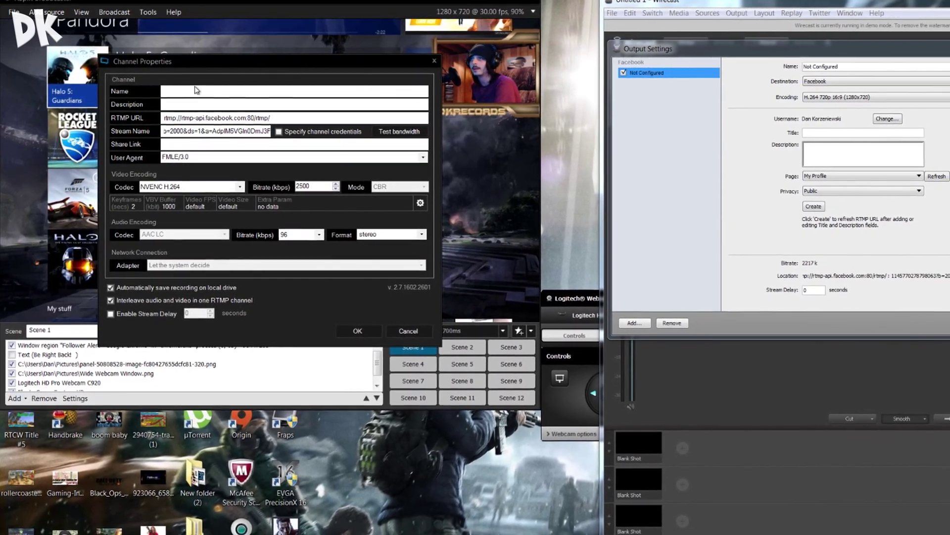
Step: Name the channel 'Facebook Stream', save it, and start broadcasting on that channel
click(190, 90)
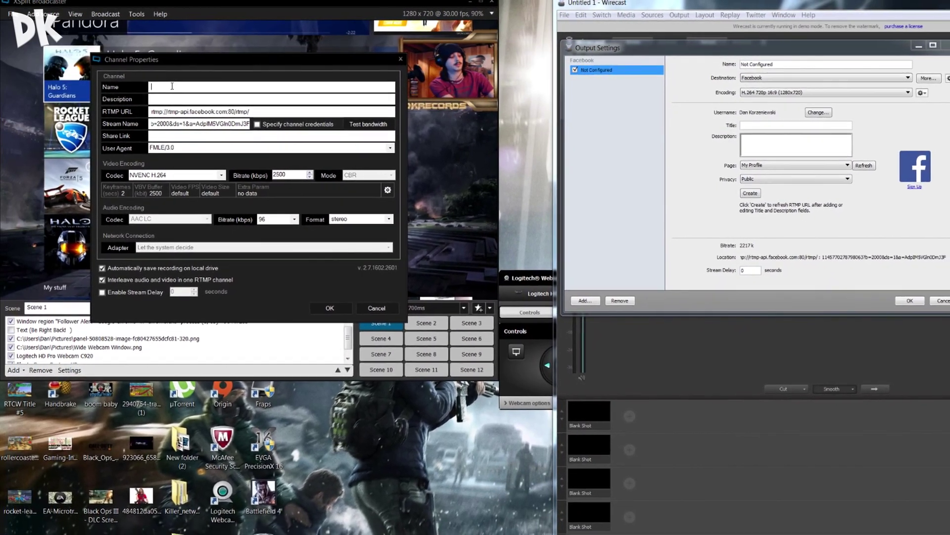
text(Fa)
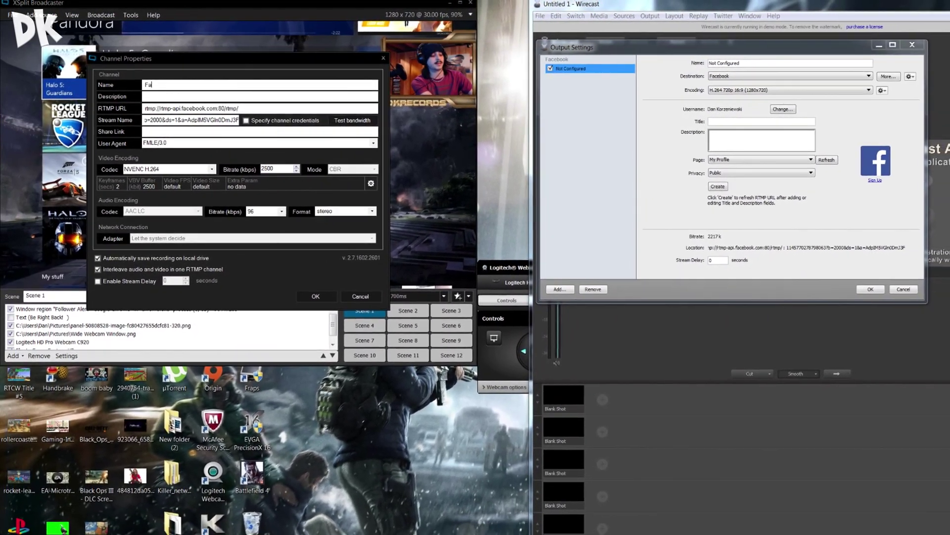
text(cebook)
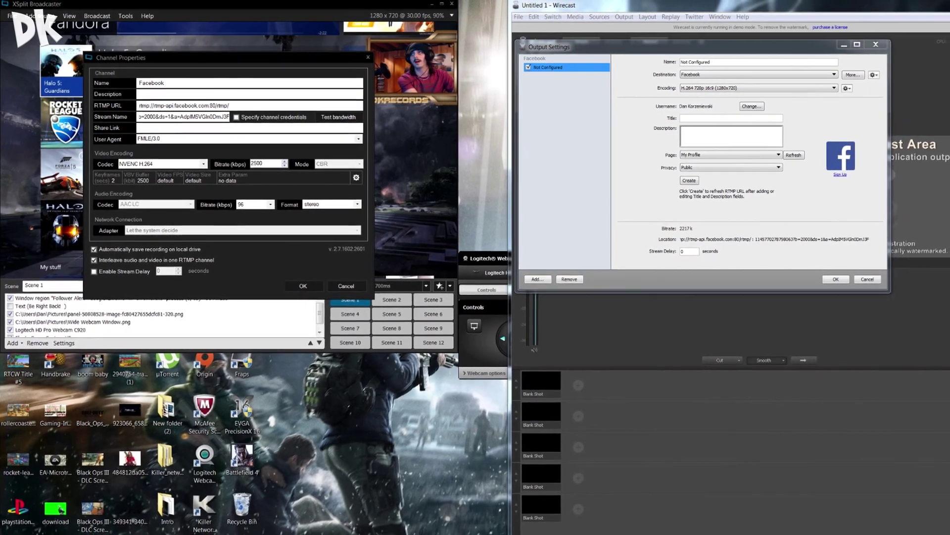
text( Strea)
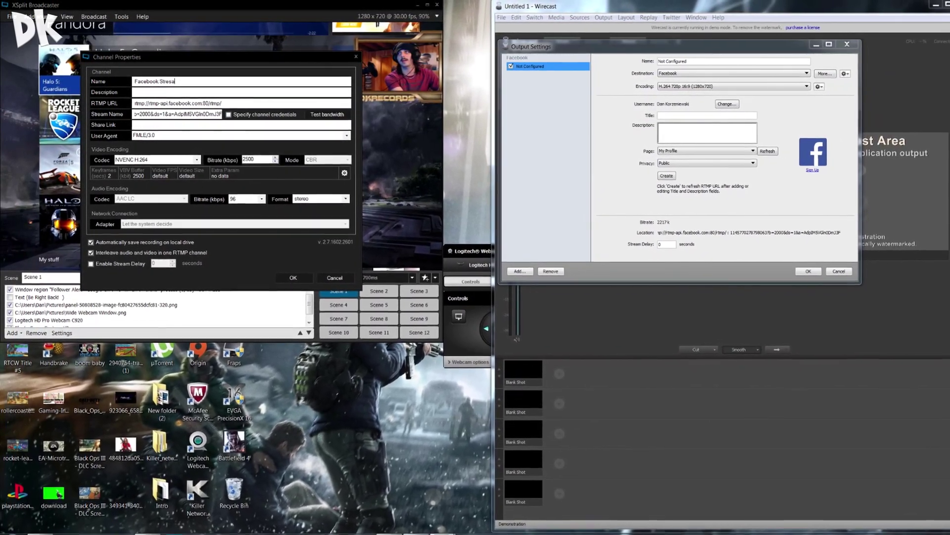
text(m)
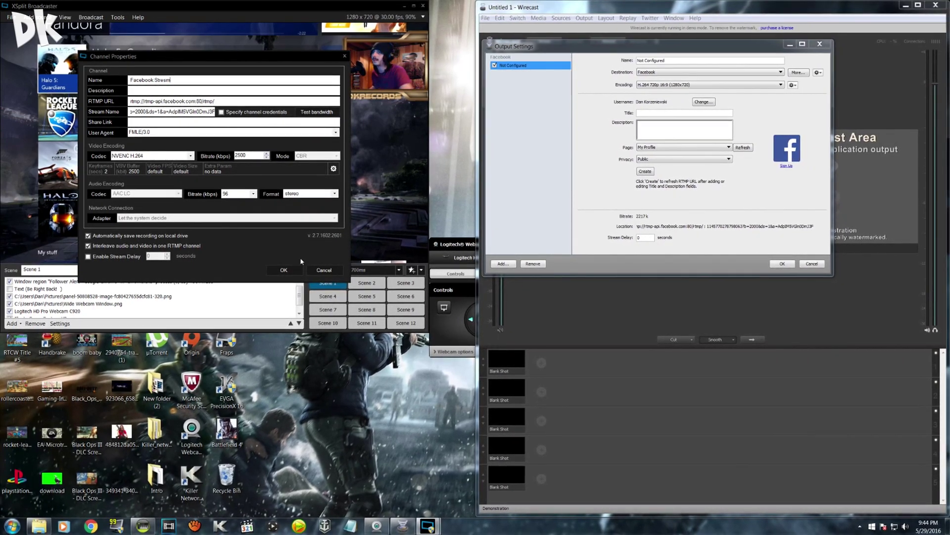
key(Return)
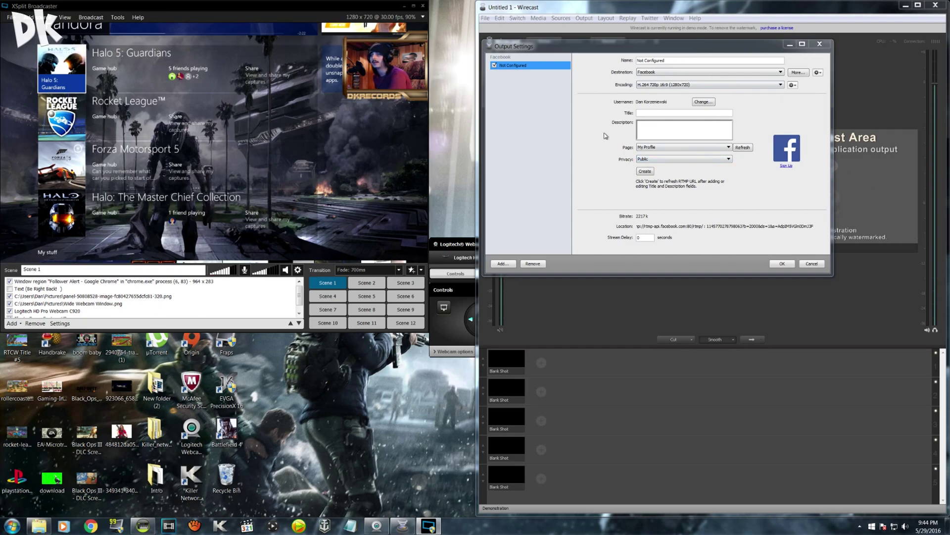
click(92, 17)
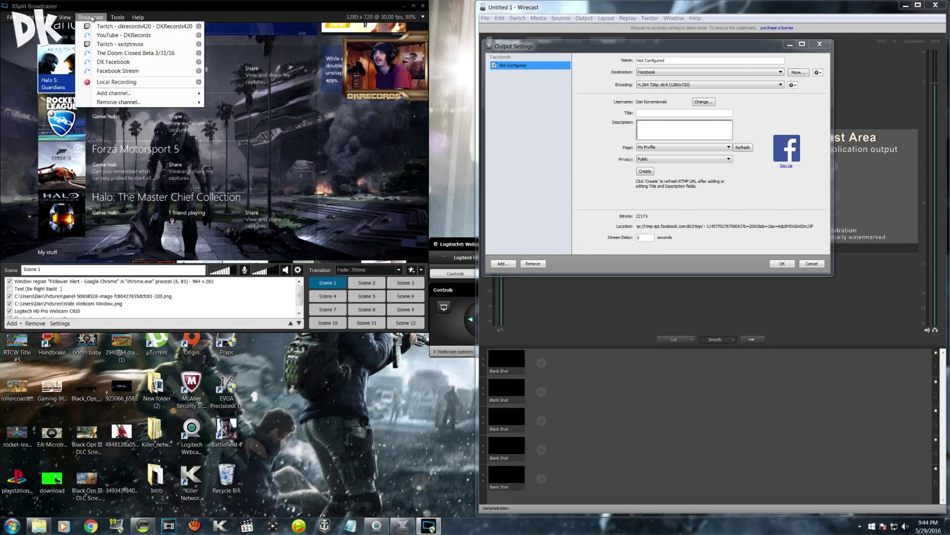
click(108, 72)
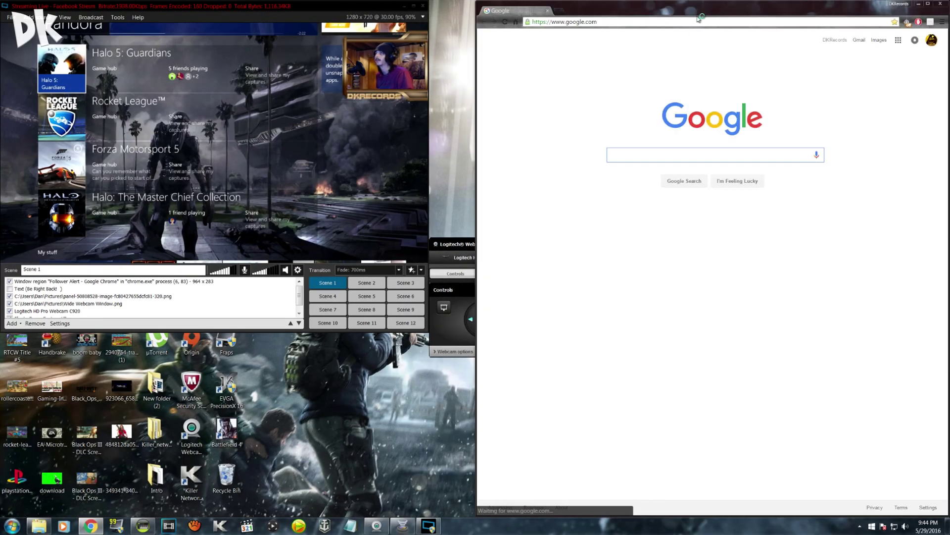
Step: Go to facebook.com in Chrome and scroll the news feed to the live post
text(fas)
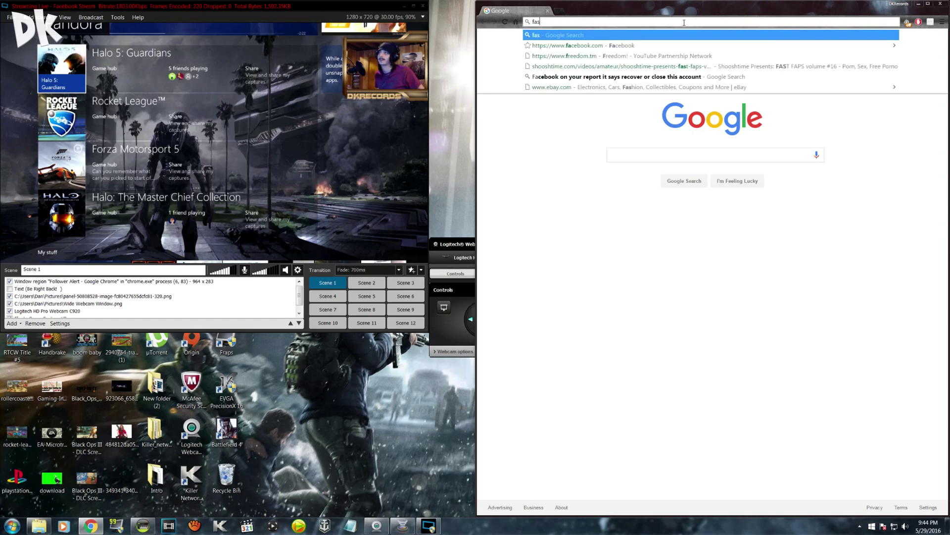
key(BackSpace)
key(BackSpace)
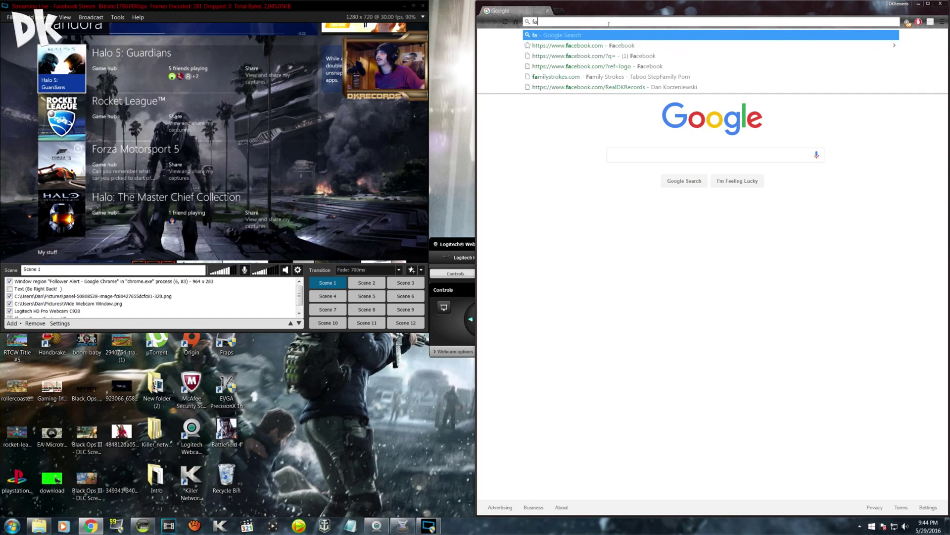
text(a)
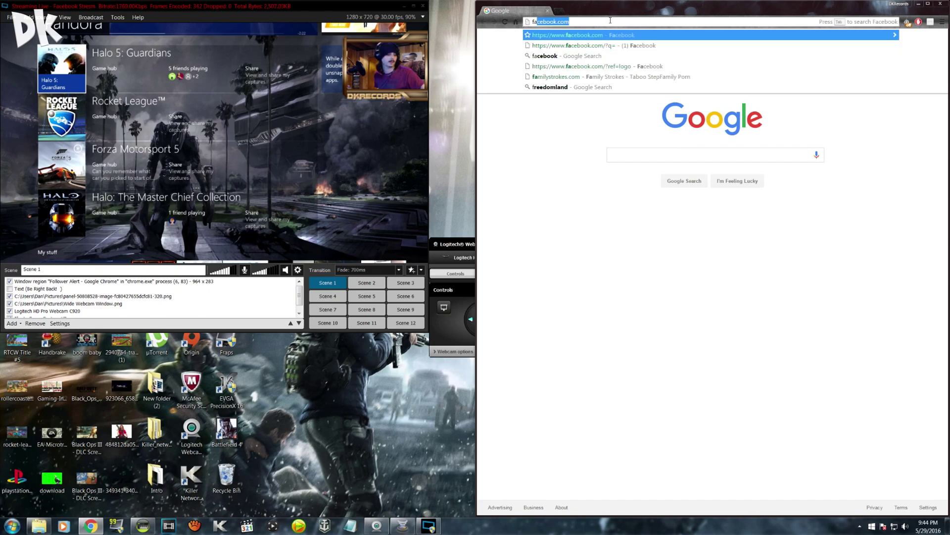
key(Return)
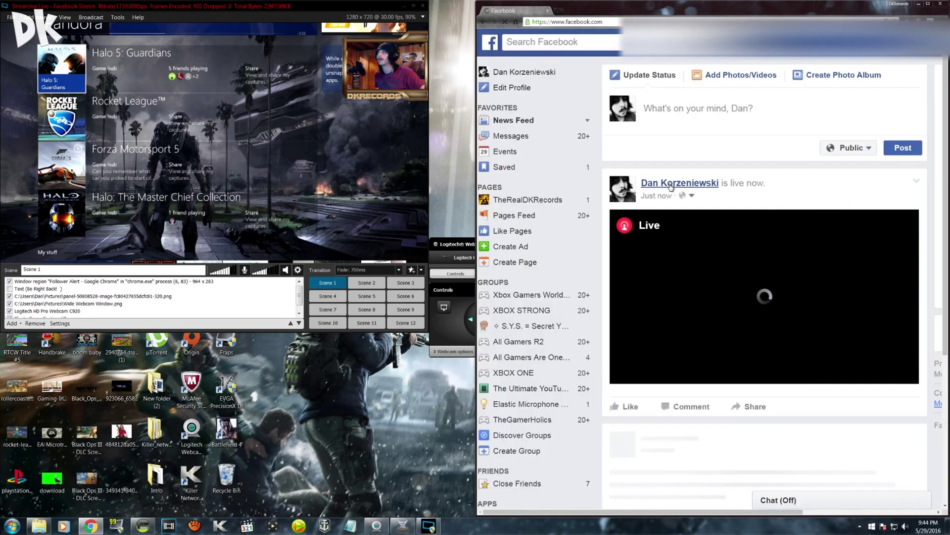
scroll(684, 271, down, 3)
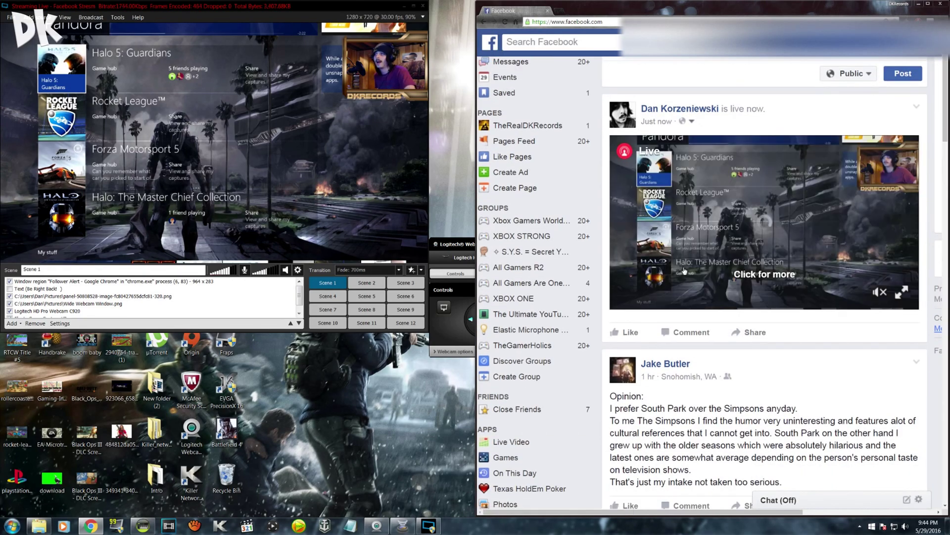